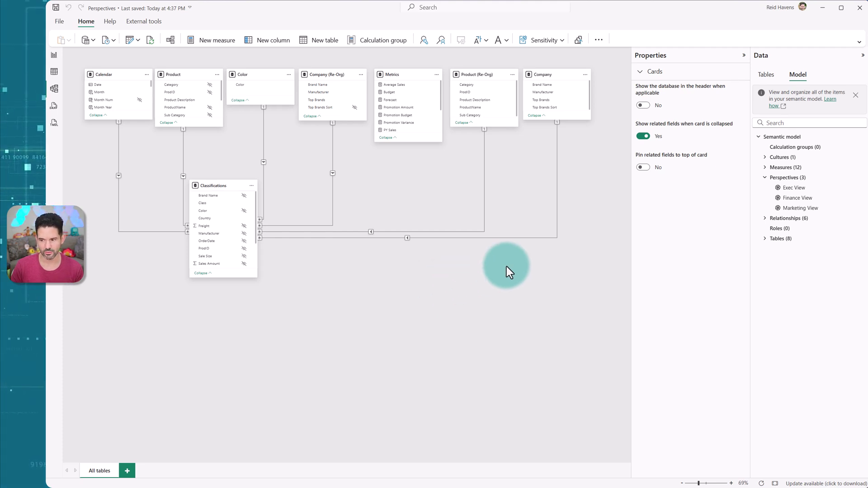
# Step through the model's perspectives, inspect the Product (Re-Org) and Metrics tables, and check External tools
pyautogui.press('Down')
pyautogui.press('Down')
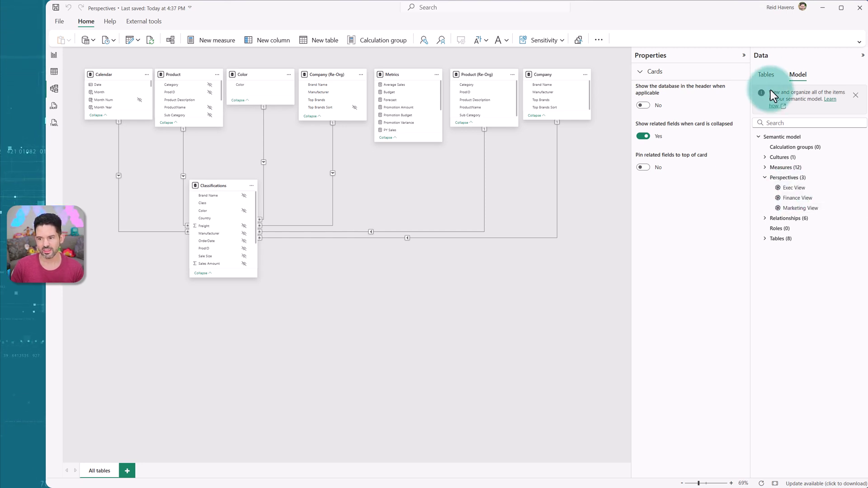
pyautogui.click(768, 76)
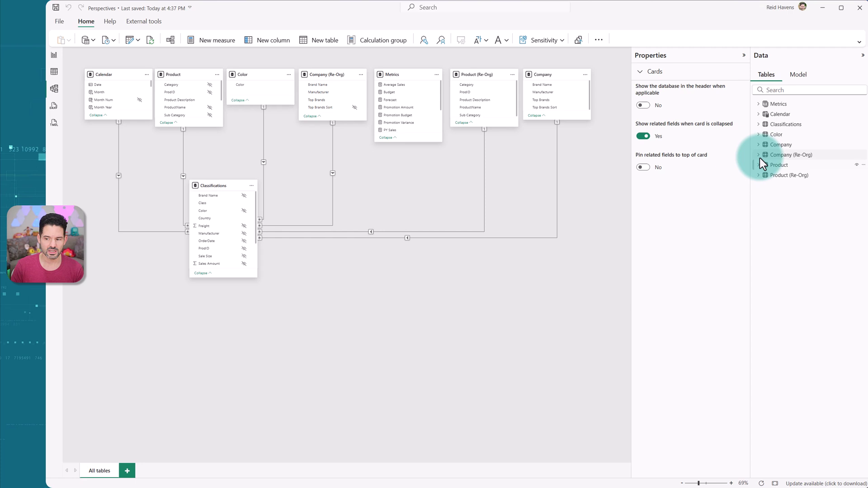
pyautogui.click(759, 176)
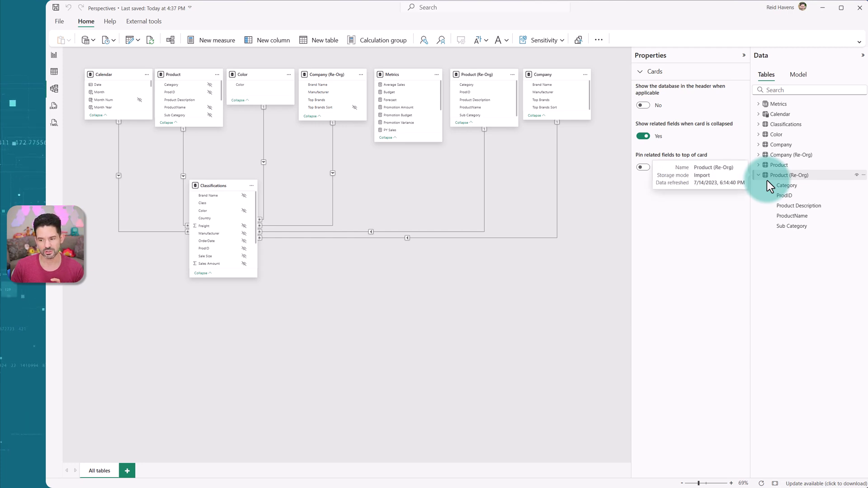
pyautogui.click(758, 103)
pyautogui.click(758, 103)
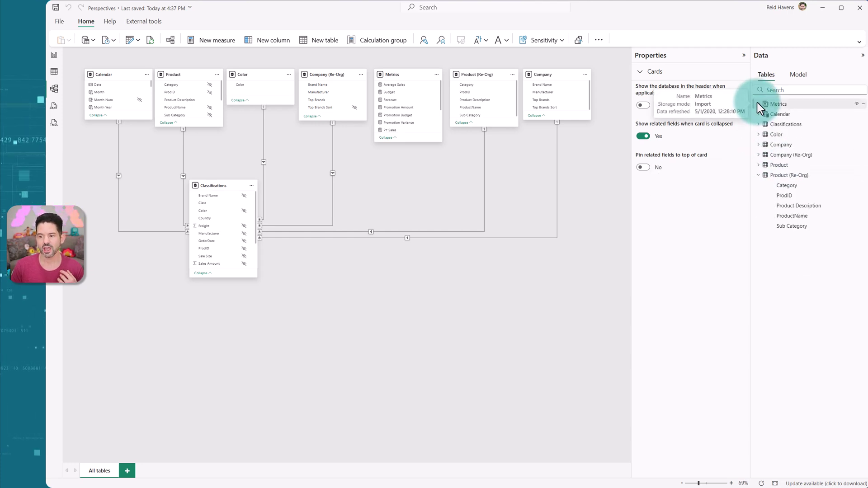
pyautogui.click(153, 19)
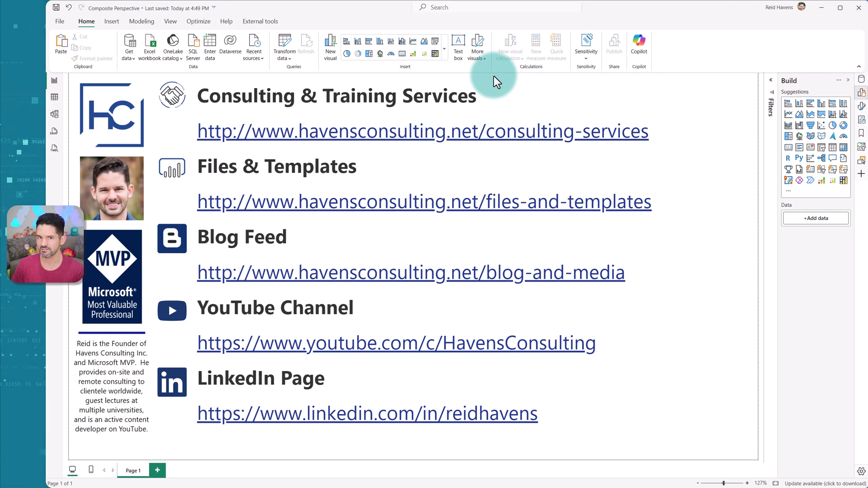
# Live-connect the report to the Perspectives Power BI semantic model
pyautogui.click(128, 56)
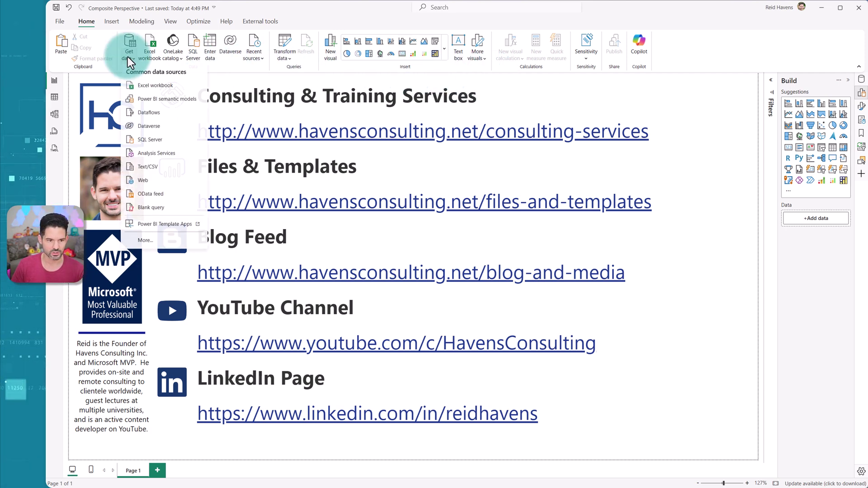
pyautogui.click(145, 96)
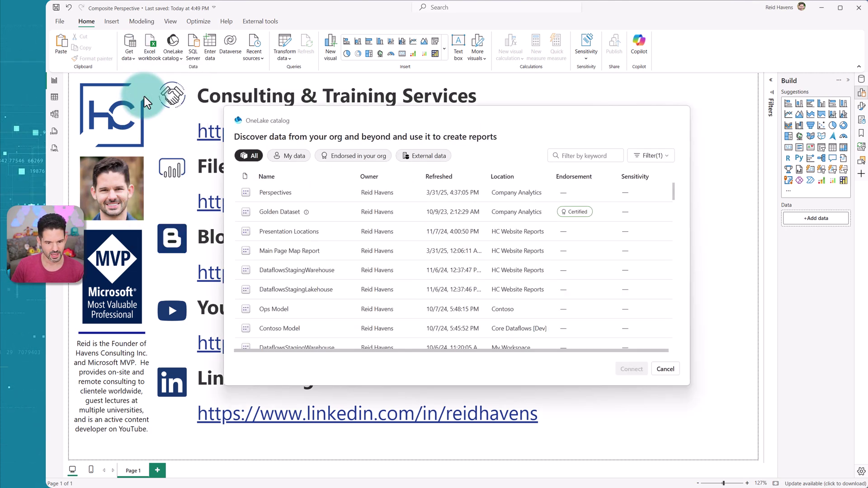
pyautogui.click(273, 192)
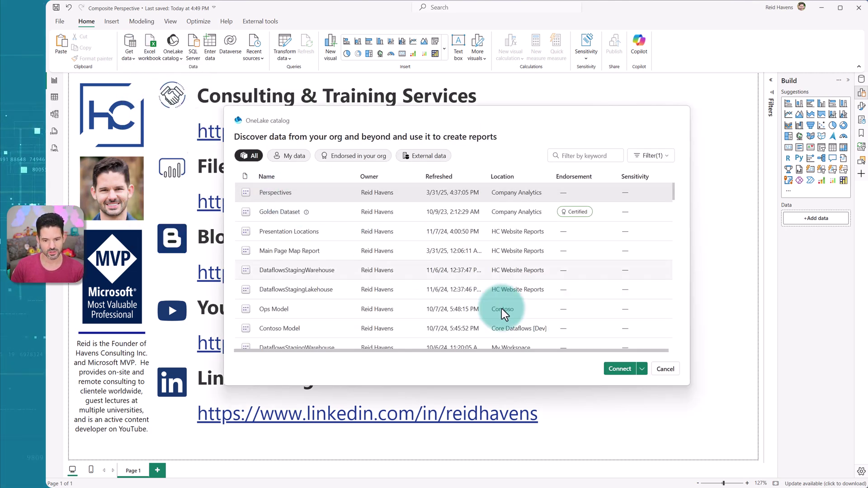
pyautogui.click(615, 367)
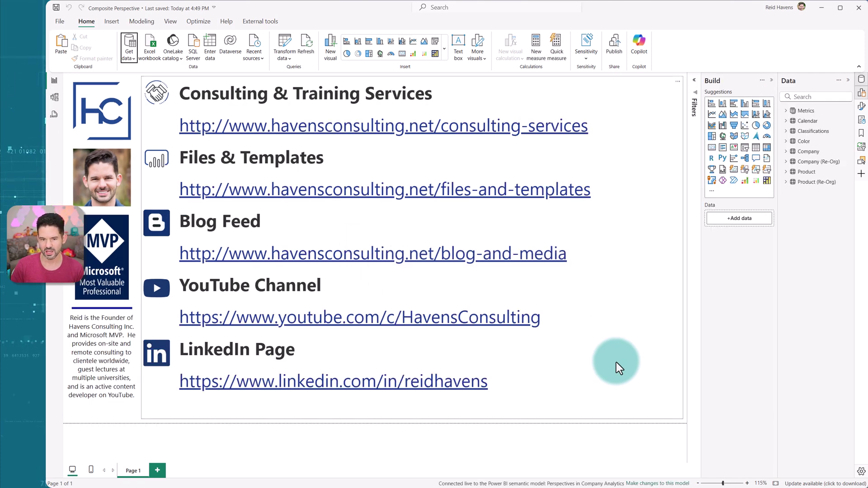
# Check the data source settings without changes, then choose to add a local model
pyautogui.click(285, 58)
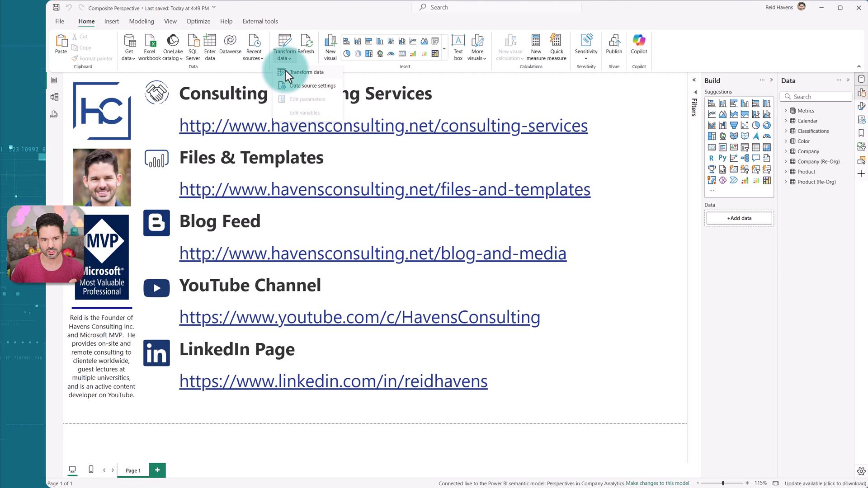
pyautogui.click(286, 85)
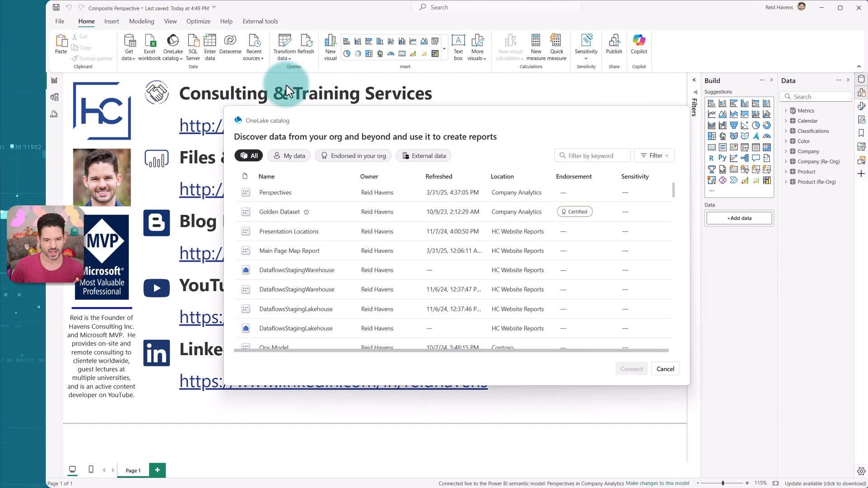
pyautogui.click(658, 372)
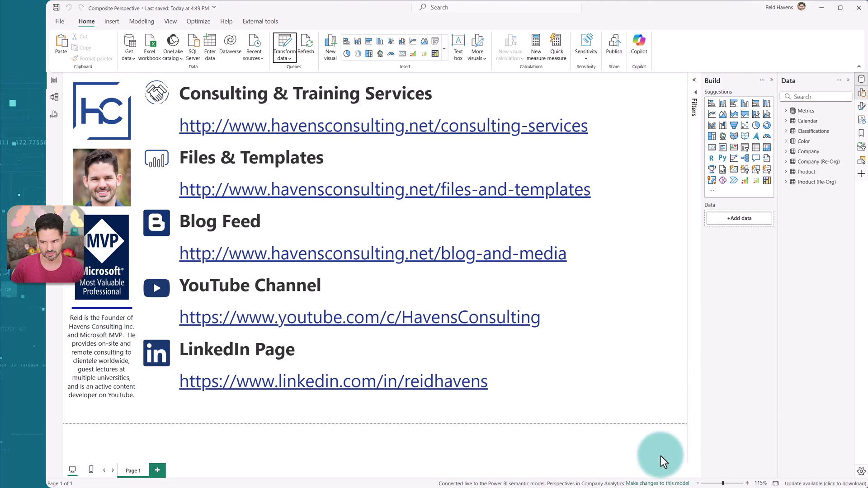
pyautogui.click(663, 484)
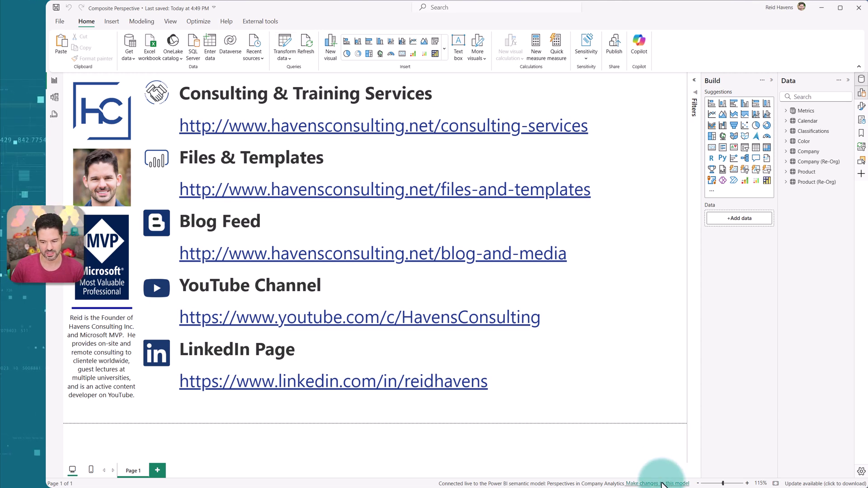
pyautogui.click(590, 277)
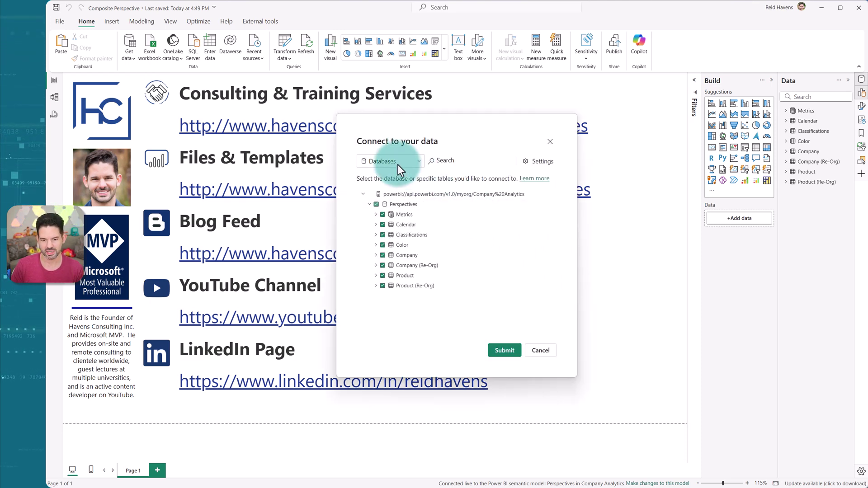
# Switch the Databases list to Perspectives, review the views, then cancel without choosing one
pyautogui.click(394, 163)
pyautogui.click(382, 189)
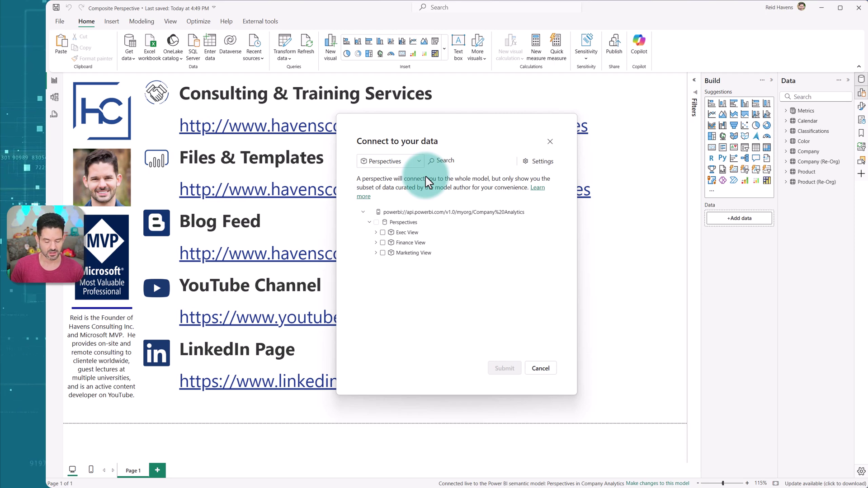
pyautogui.click(545, 369)
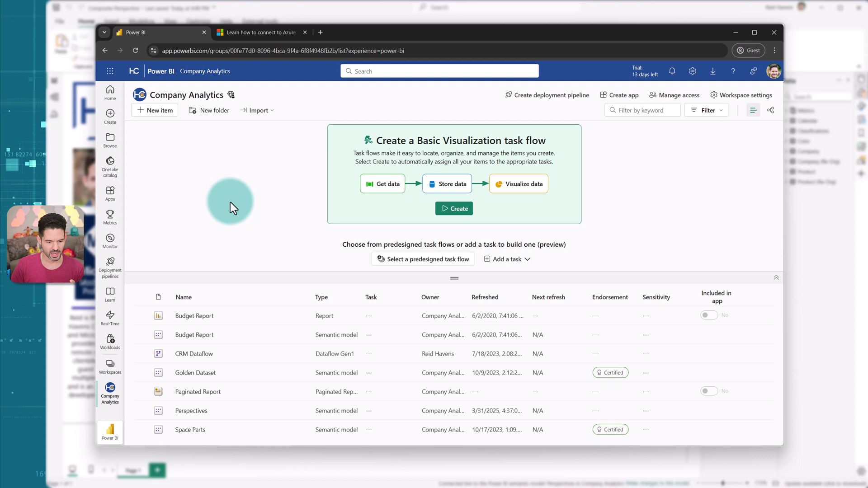
# Open the Company Analytics workspace settings and view its License info
pyautogui.click(109, 365)
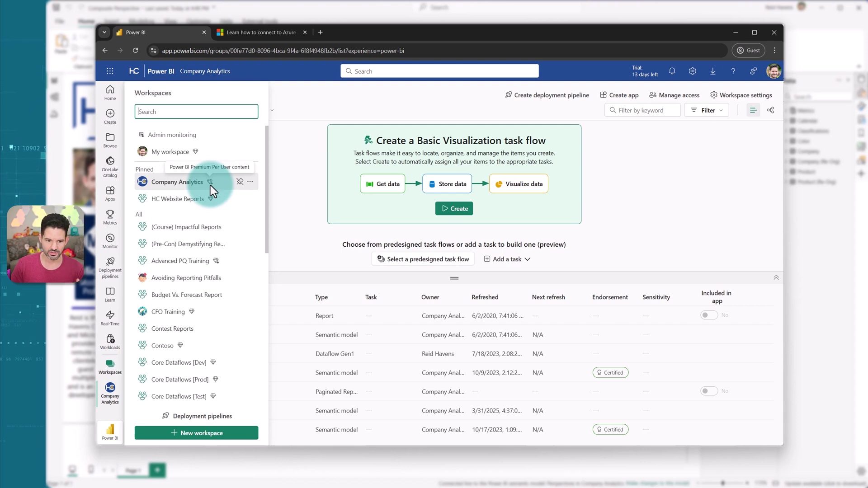
pyautogui.click(251, 181)
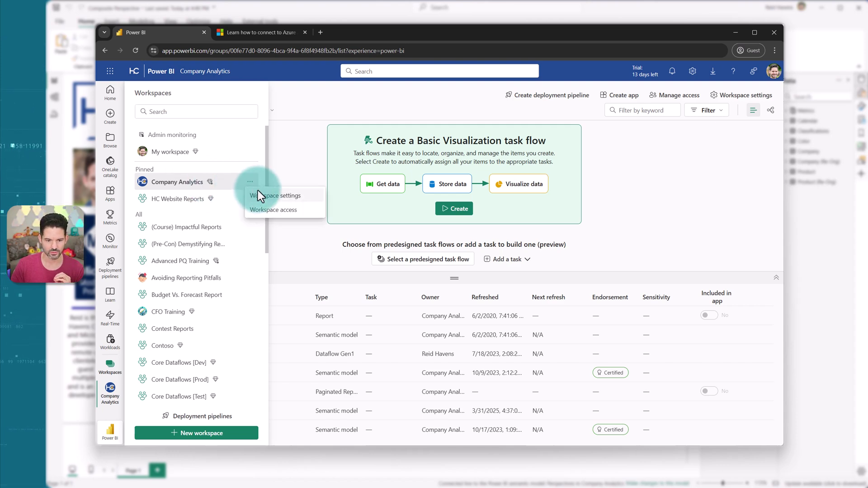
pyautogui.click(260, 194)
pyautogui.click(427, 137)
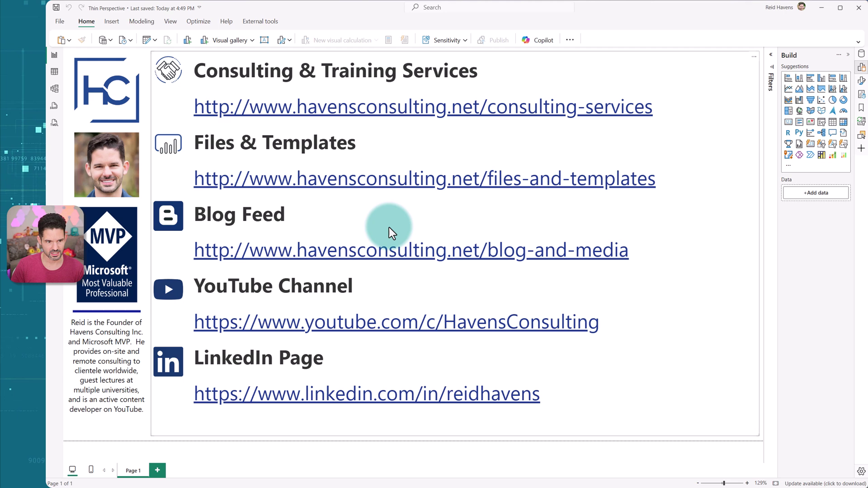
# Connect live to Analysis Services using the pasted powerbi:// workspace connection string as Server
pyautogui.click(109, 40)
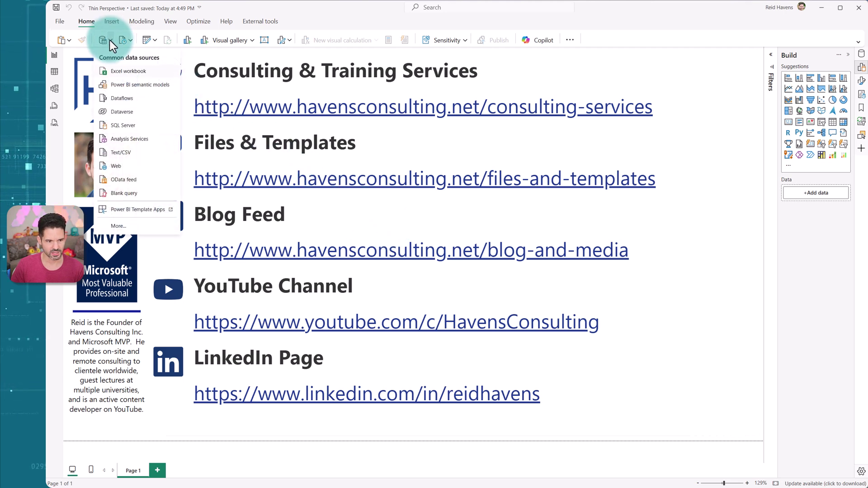
pyautogui.click(128, 140)
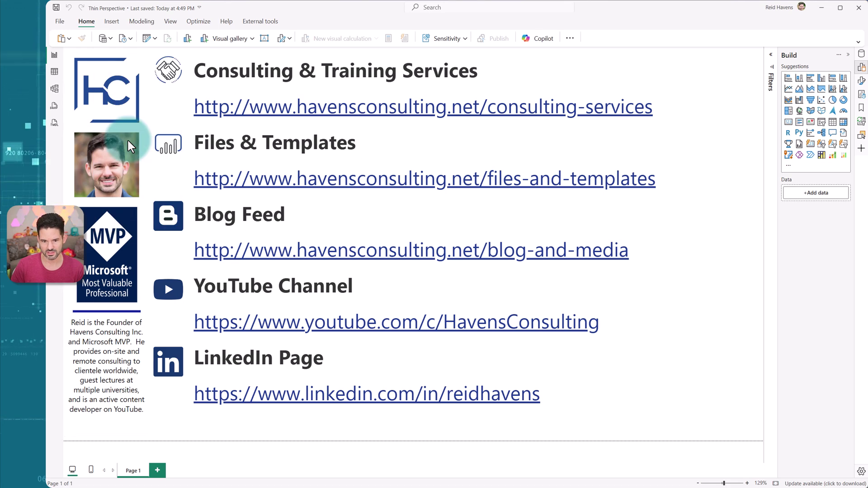
pyautogui.click(354, 215)
pyautogui.write('powerbi://api.powerbi.com/v1.0/myorg/Company%20Analytics')
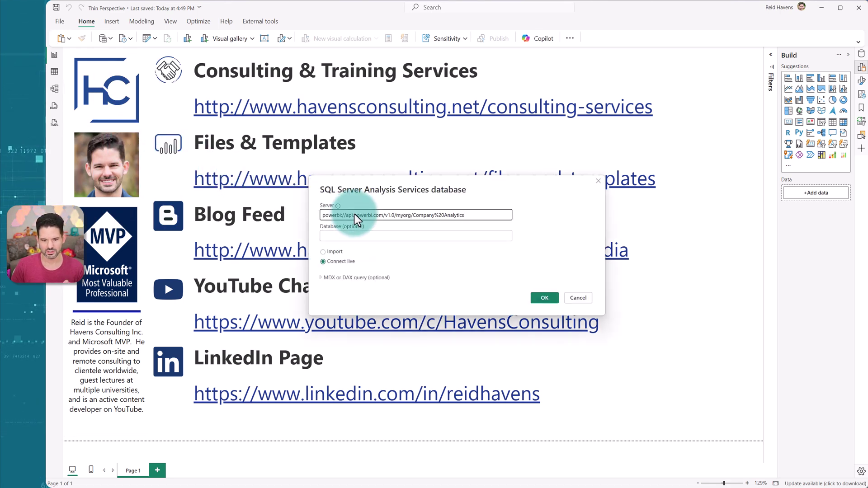
pyautogui.click(547, 297)
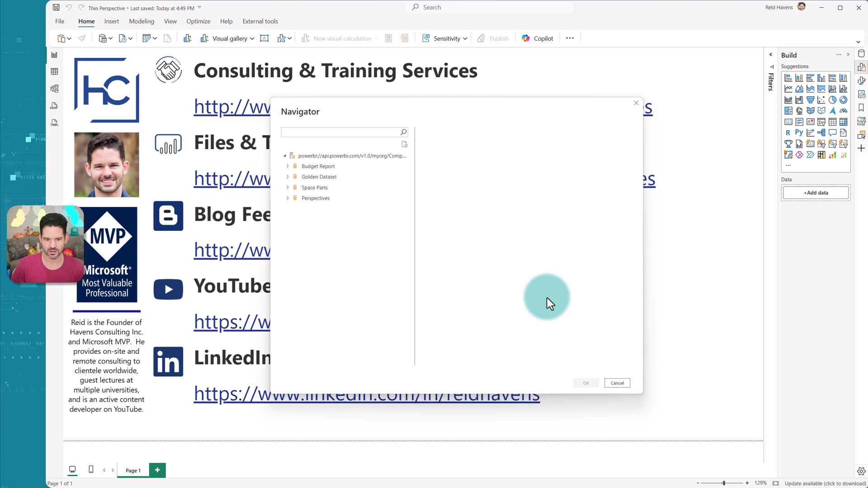
# Preview the Perspectives model's perspectives and connect the report to Finance View
pyautogui.click(287, 202)
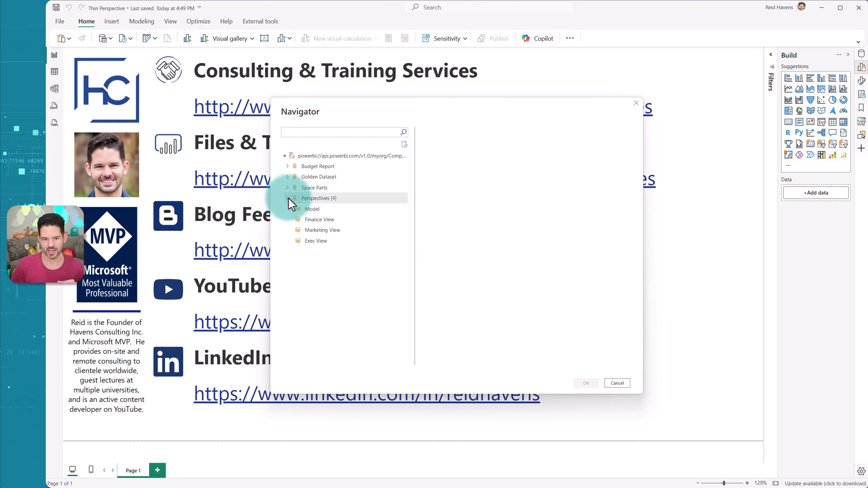
pyautogui.click(317, 209)
pyautogui.click(318, 219)
pyautogui.click(319, 229)
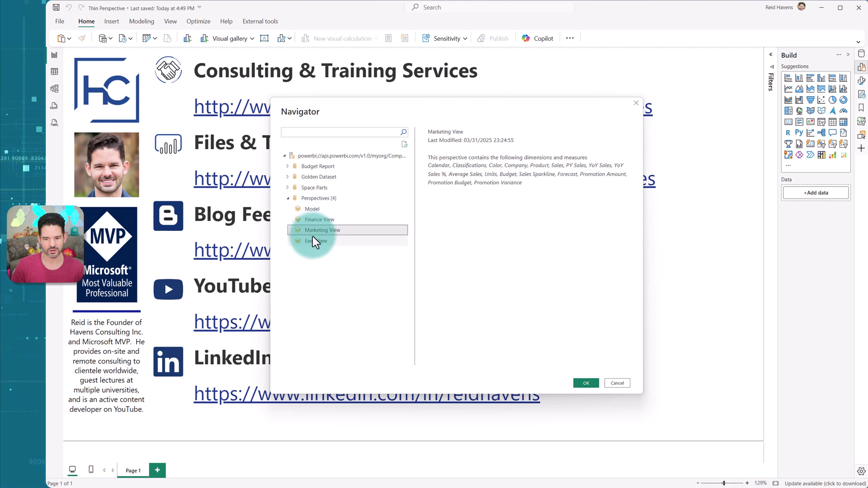
pyautogui.click(312, 237)
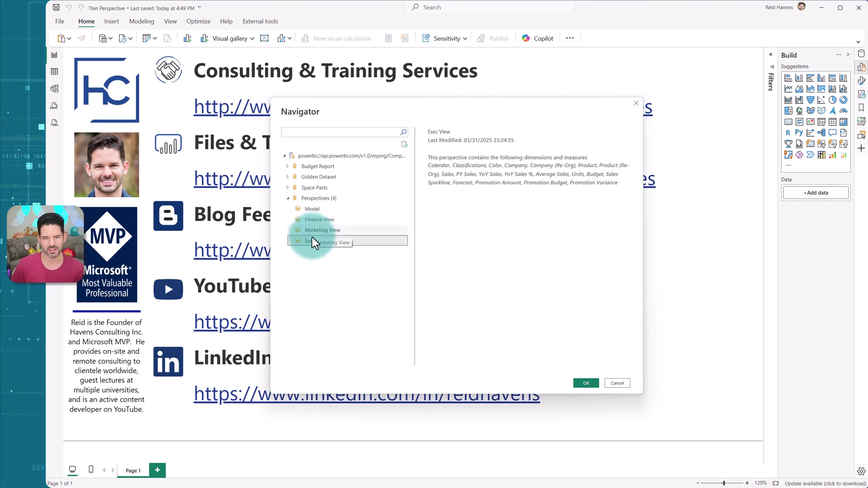
pyautogui.click(316, 221)
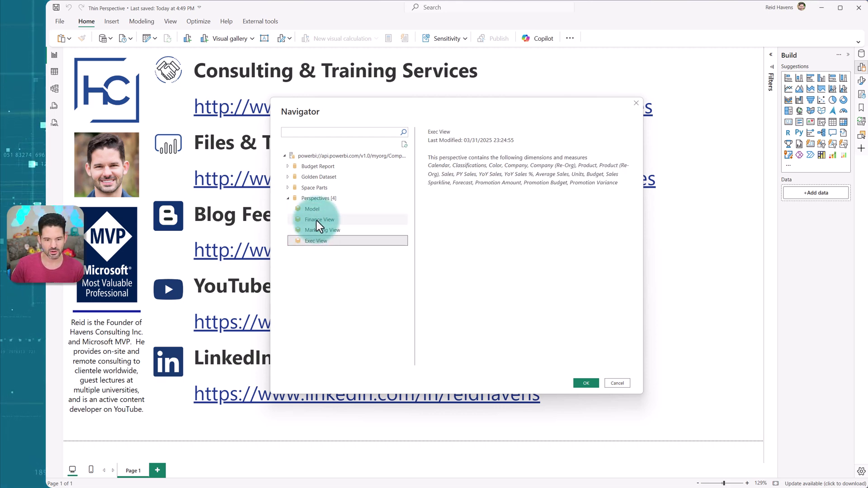
pyautogui.click(585, 383)
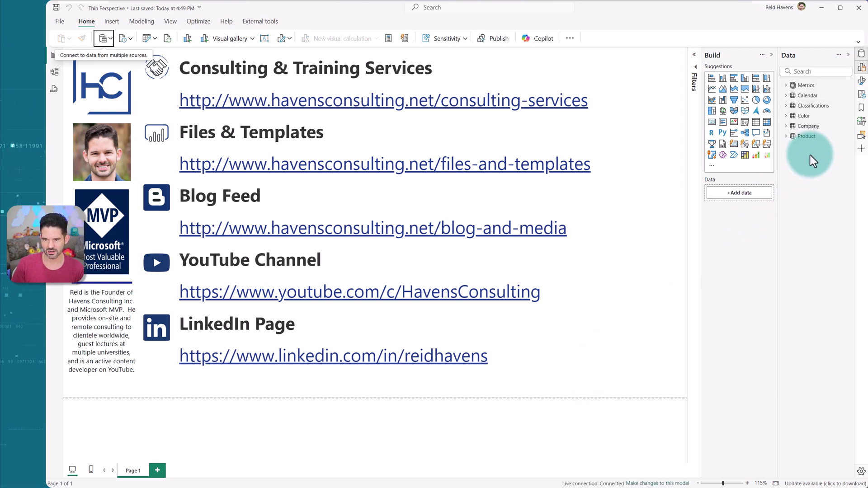
# Clear the Perspectives database name in Data source settings, then reconnect choosing Marketing View
pyautogui.click(154, 39)
pyautogui.click(168, 70)
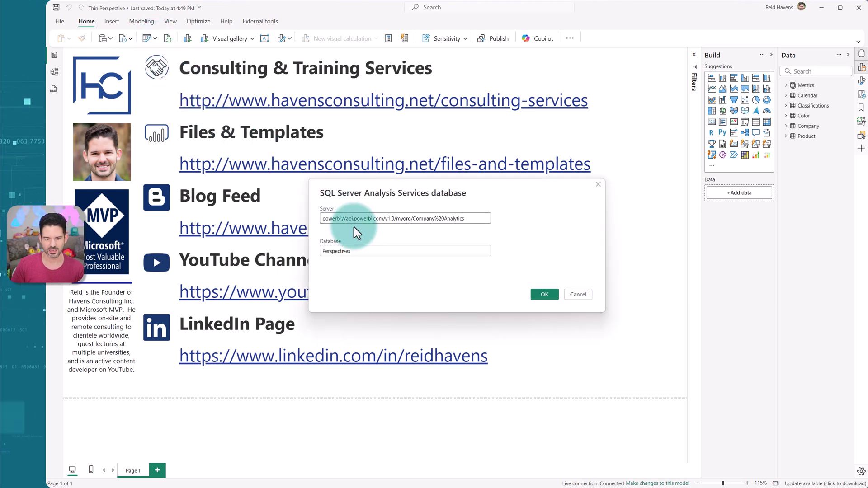
pyautogui.doubleClick(382, 252)
pyautogui.press('BackSpace')
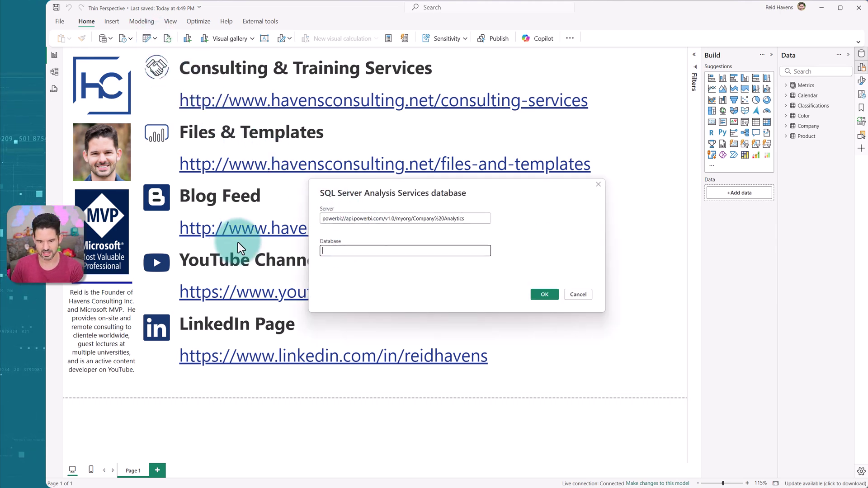
pyautogui.click(544, 294)
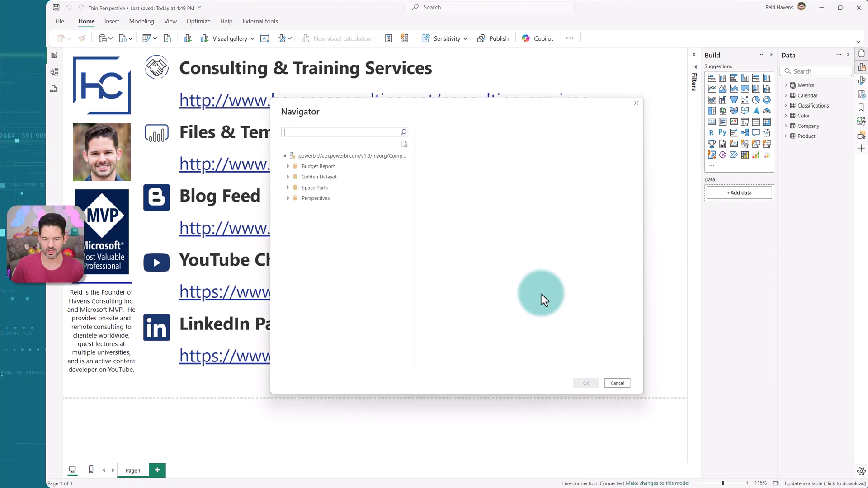
pyautogui.click(289, 199)
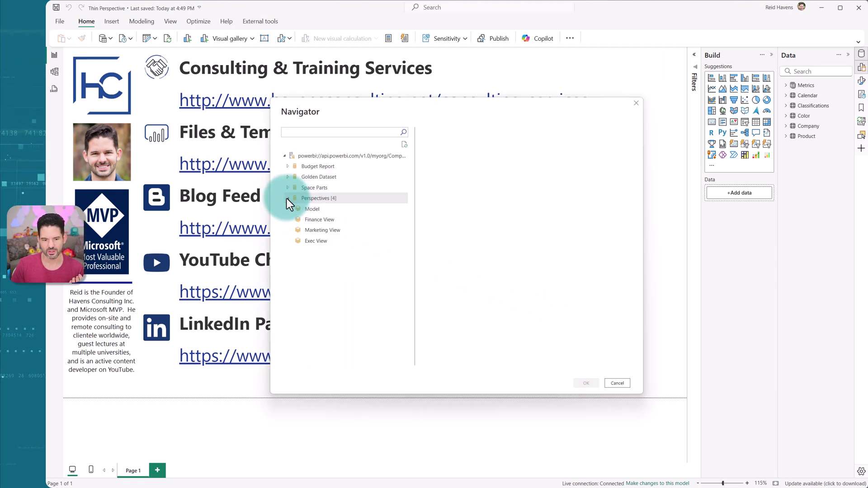
pyautogui.click(317, 231)
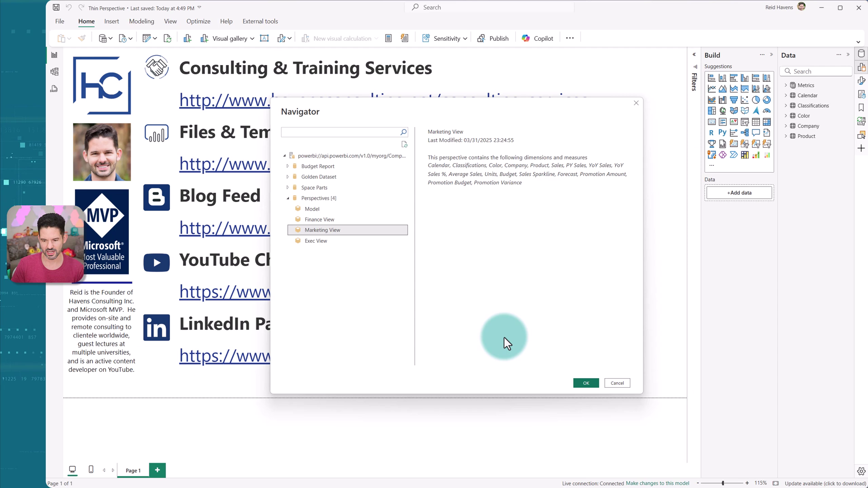
pyautogui.click(587, 383)
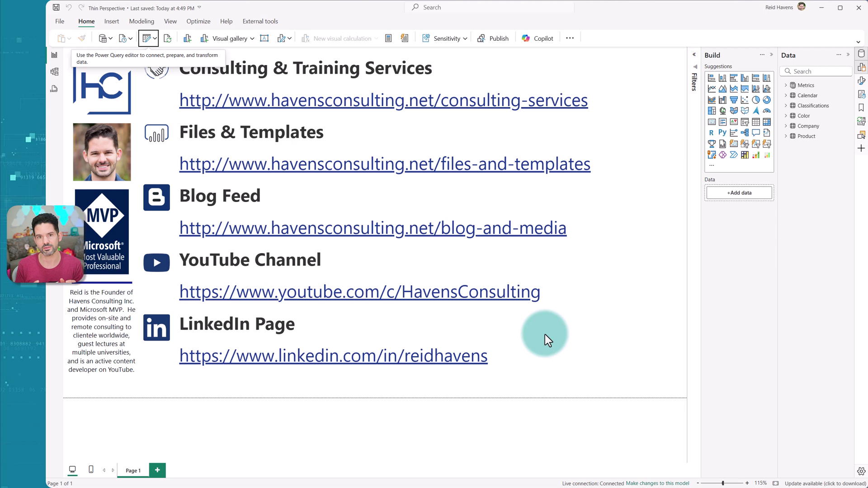
# Open the Get data list of common data sources on the Home ribbon
pyautogui.click(111, 41)
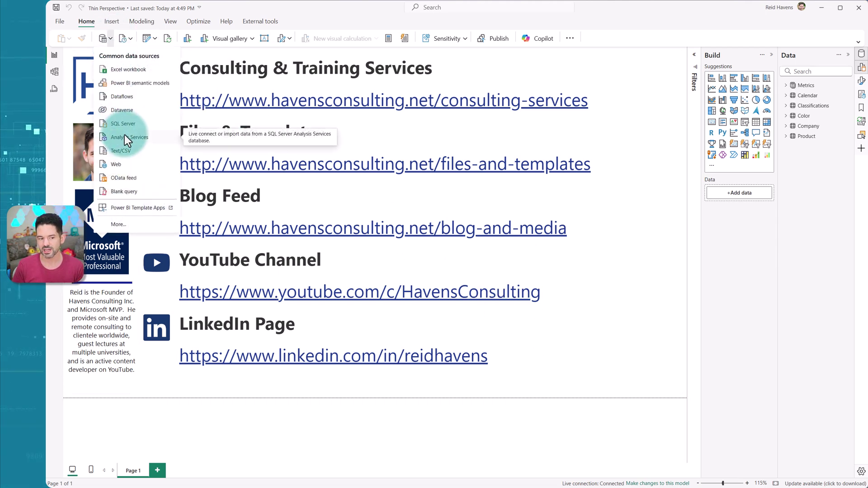